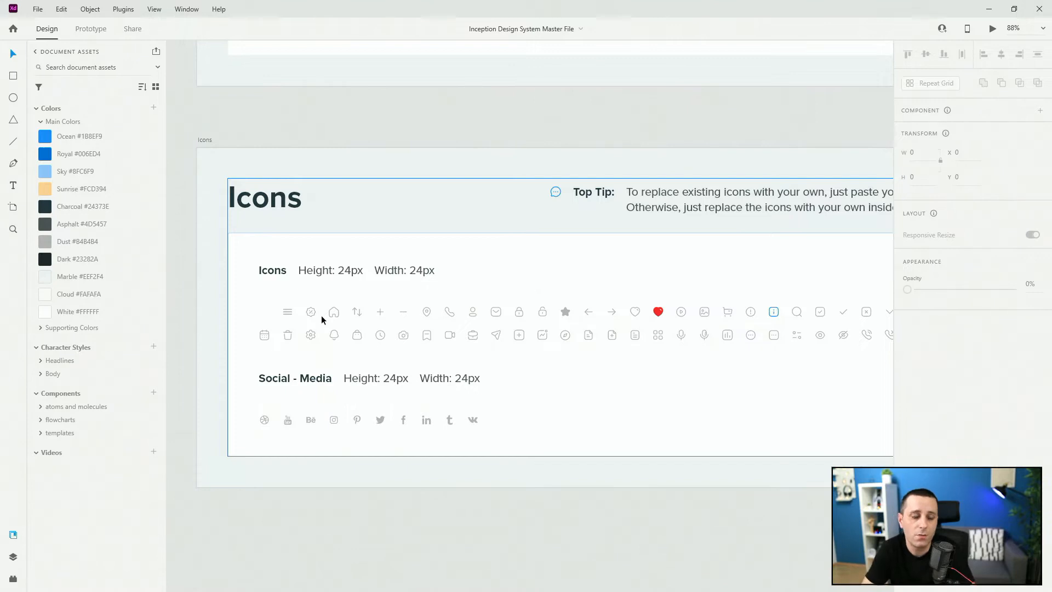
Compare the icons on the Icons artboard with the JSON files in the Animated icons folder, such as bell-icn.json
scroll(209, 313, "down", 3)
scroll(209, 313, "down", 2)
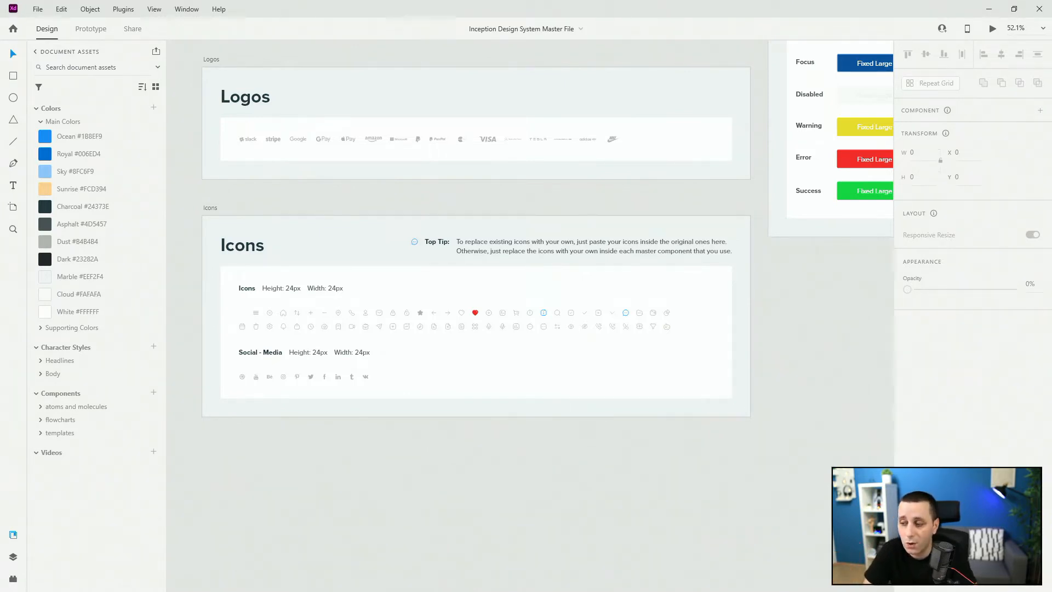
key("alt+Tab")
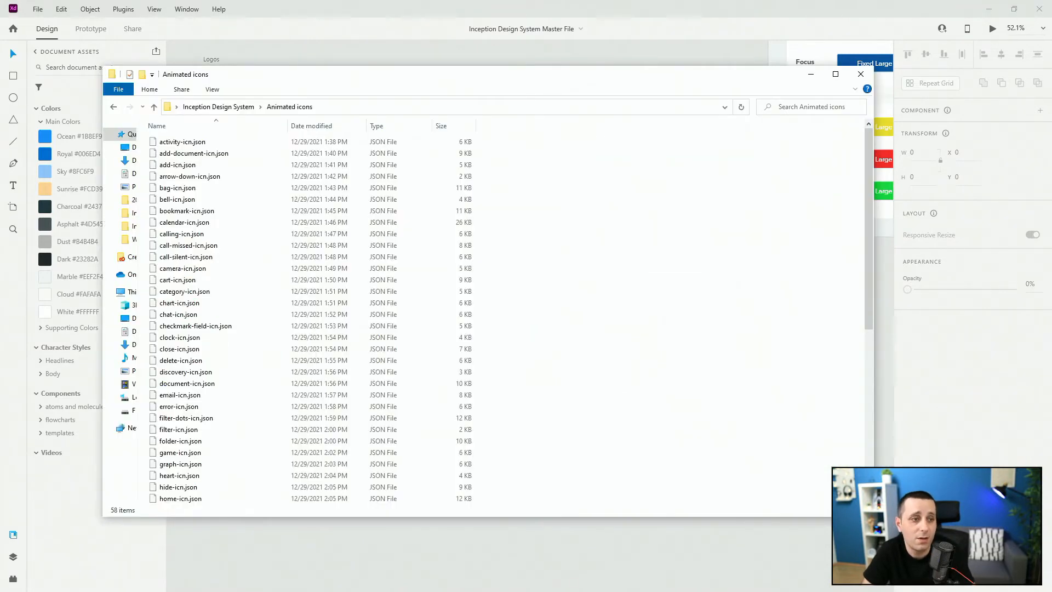
left_click(357, 6)
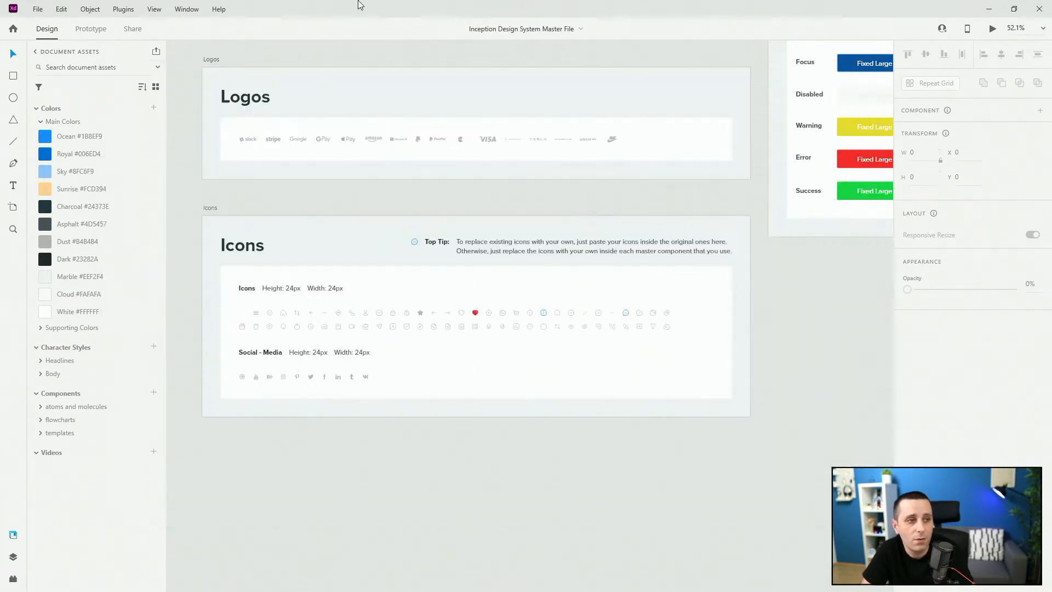
scroll(290, 291, "up", 5)
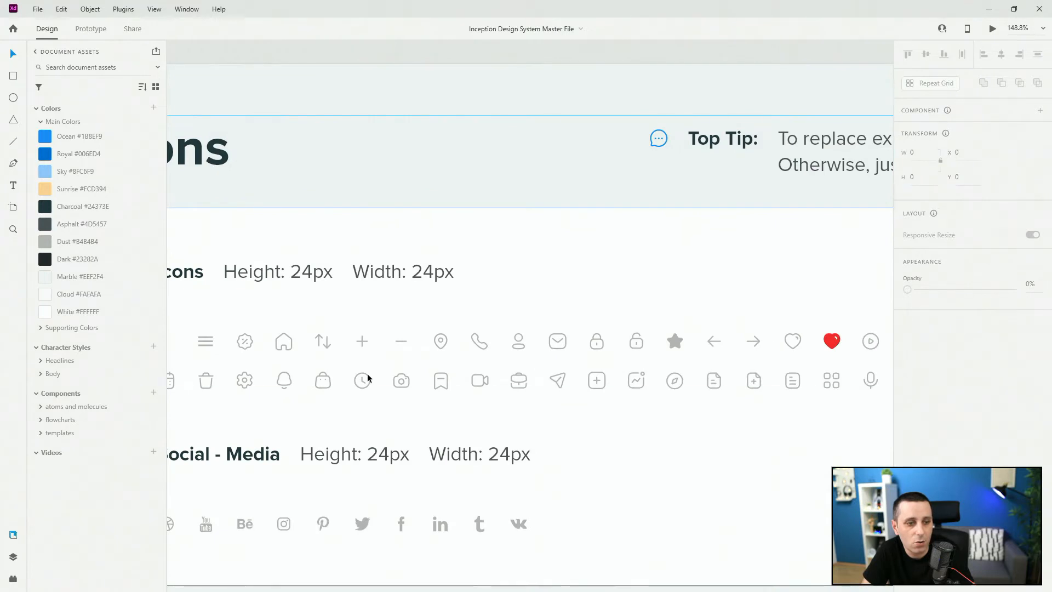
key("alt+Tab")
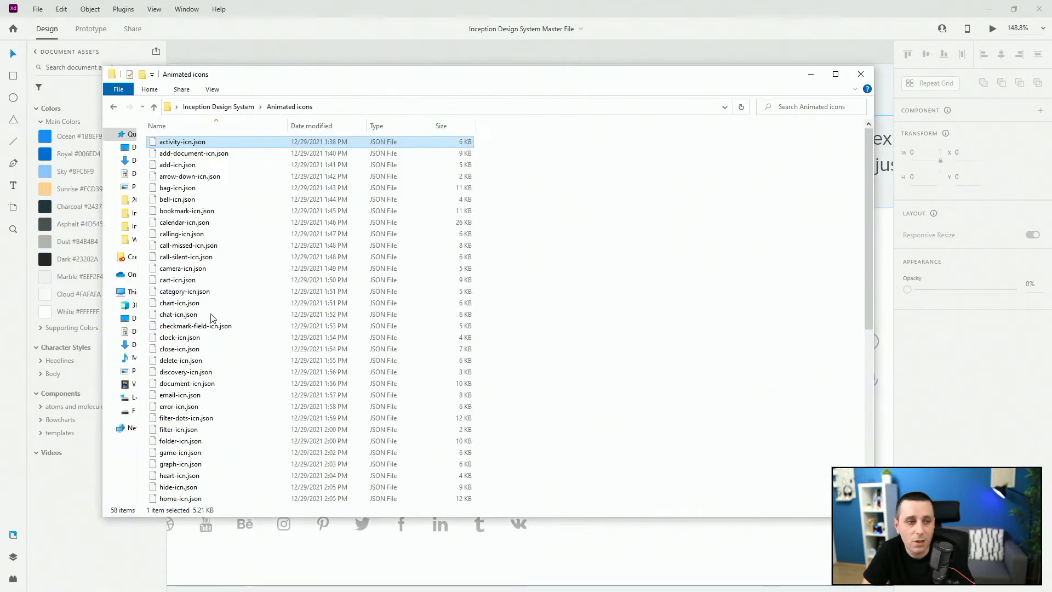
left_click(237, 200)
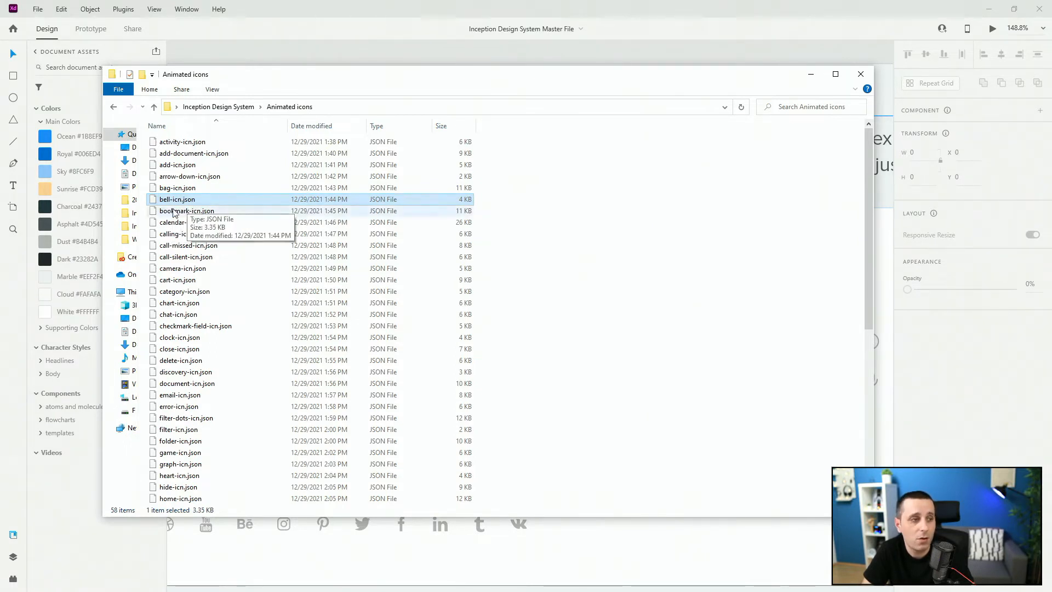
left_click(416, 3)
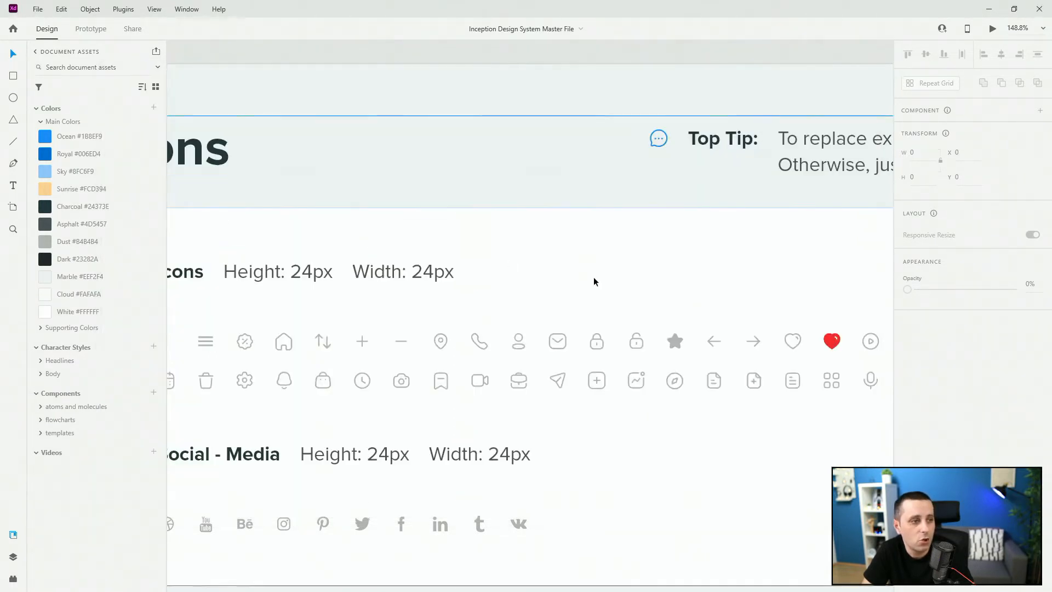
Expand the atoms and molecules components in the document assets and bring the icons group into view
left_click(290, 345)
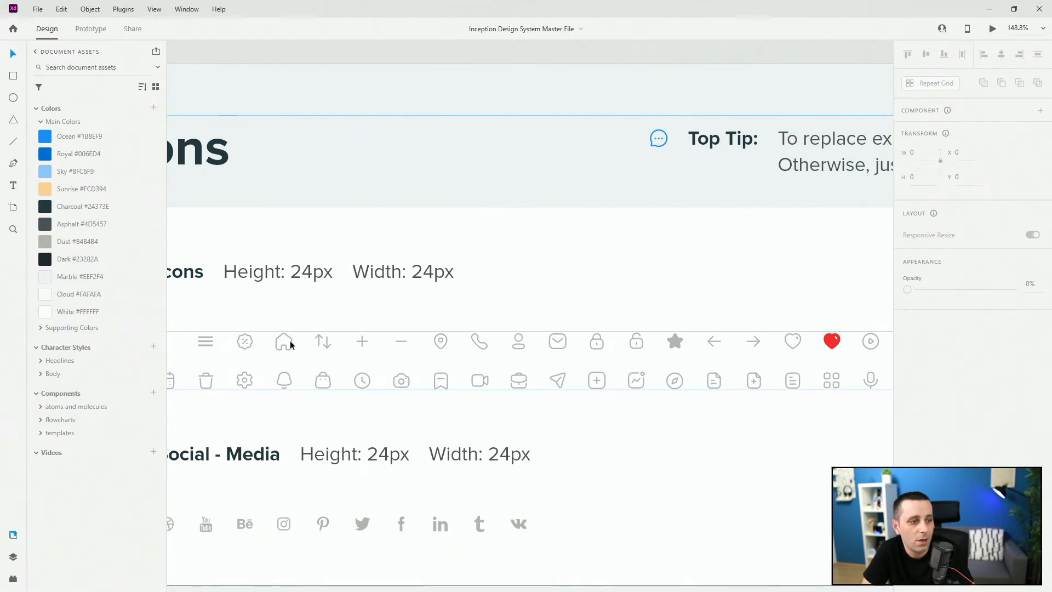
left_click(39, 406)
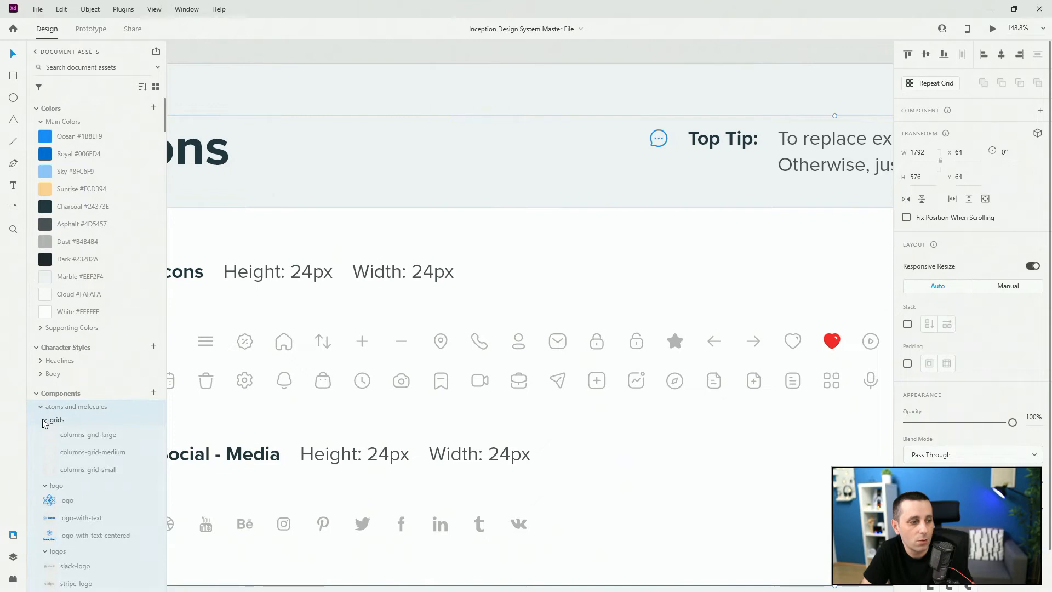
left_click(75, 458)
scroll(75, 458, "down", 5)
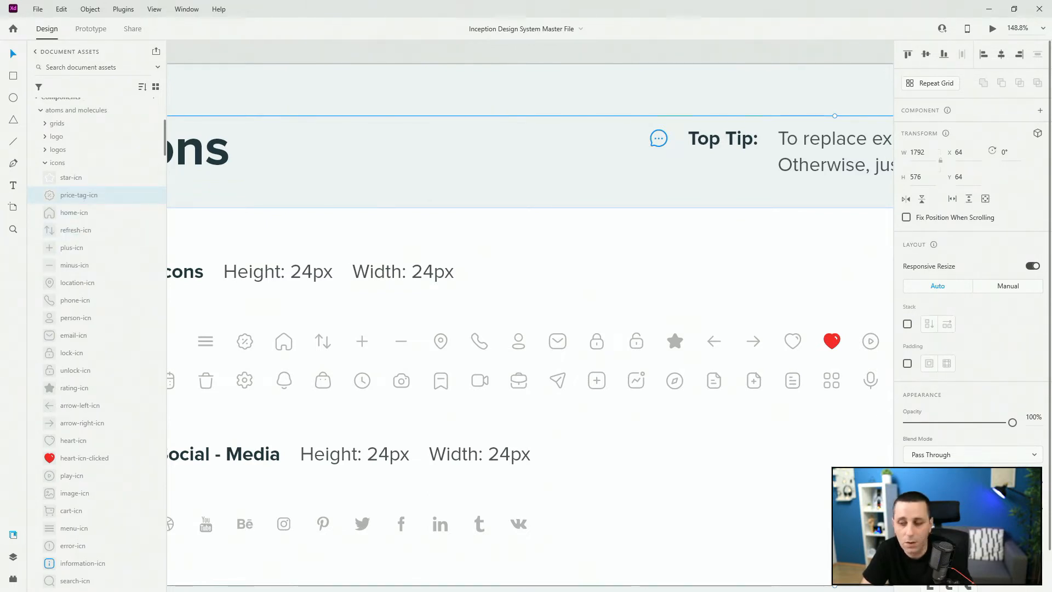
Find price-tag-icn.json in the Animated icons folder, view its code in the browser and close it
key("alt+Tab")
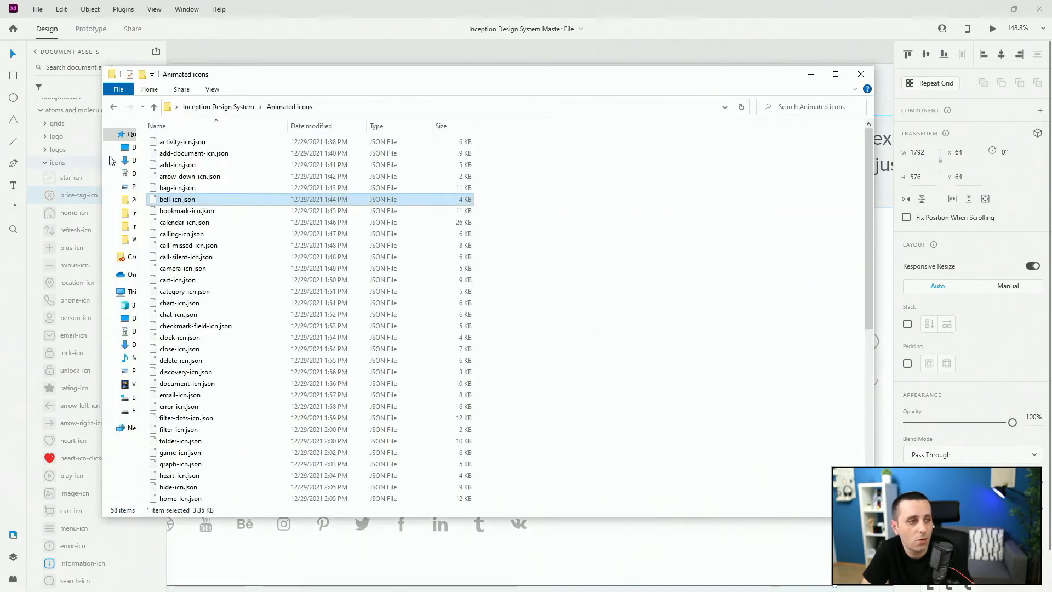
left_click(182, 143)
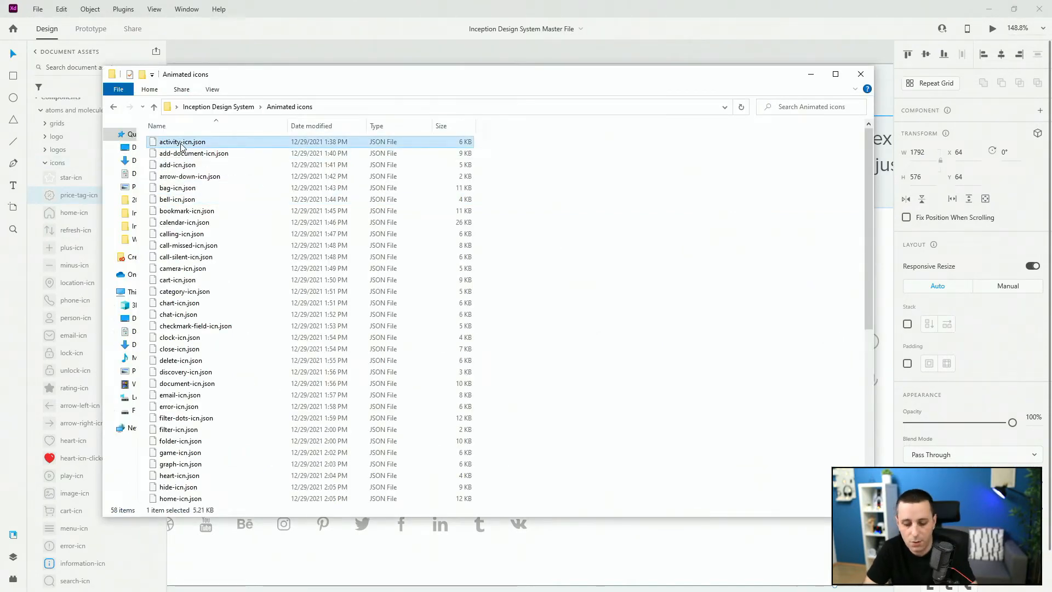
key("p")
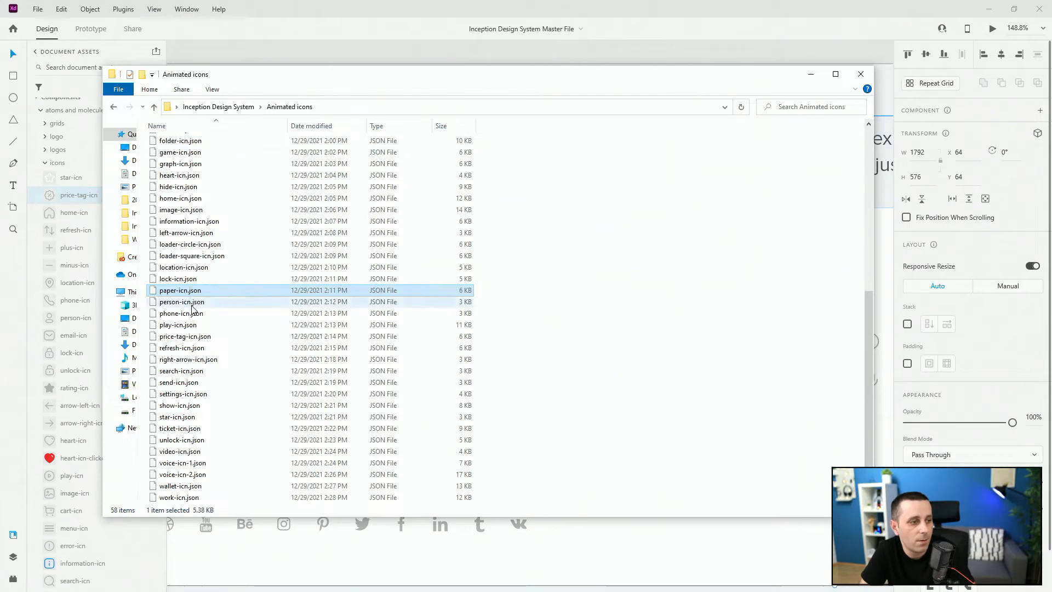
left_click(183, 337)
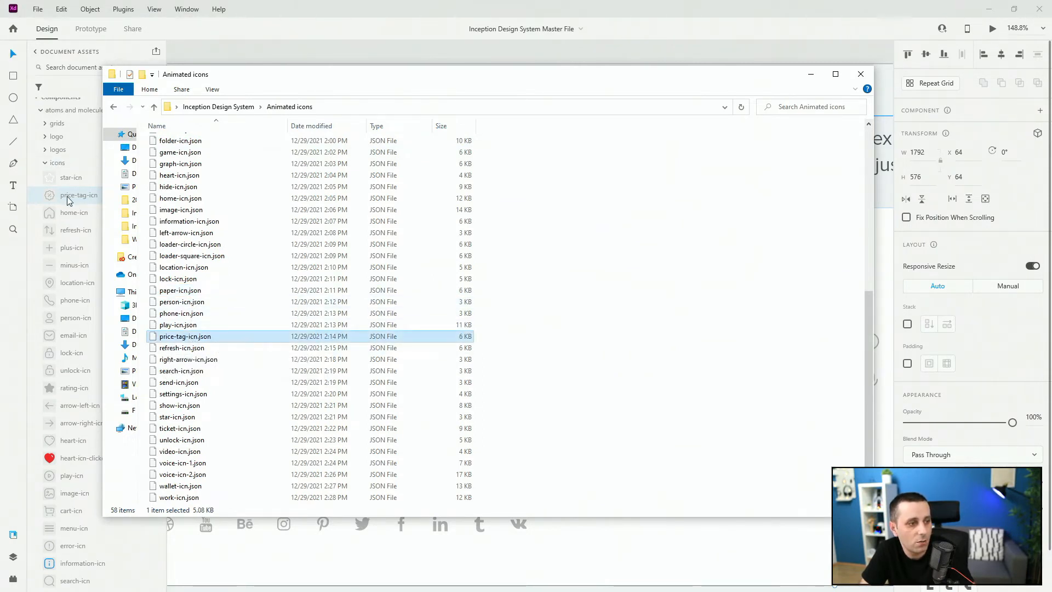
double_click(226, 337)
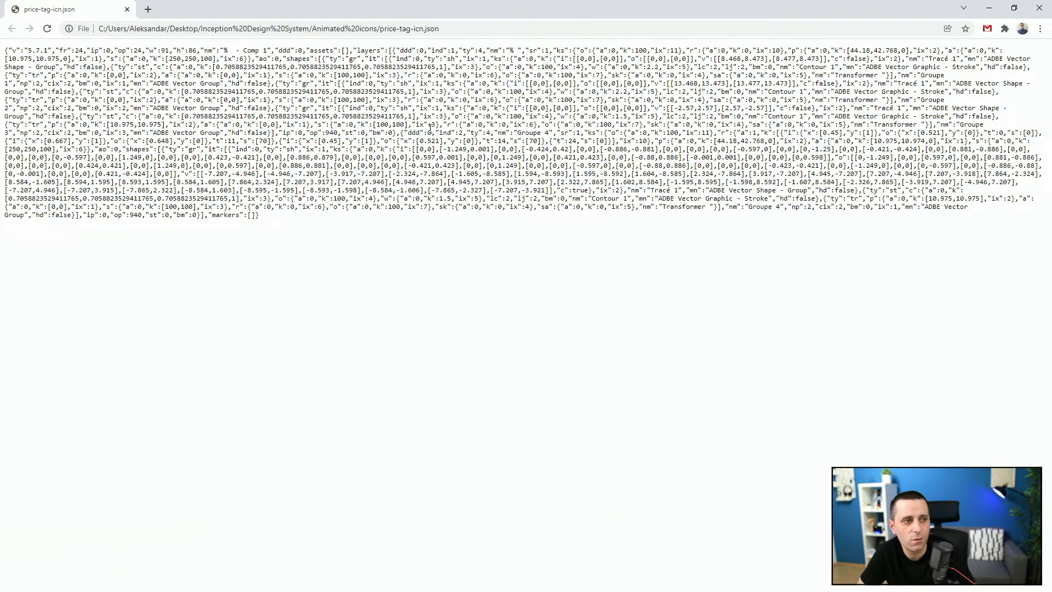
left_click(1039, 7)
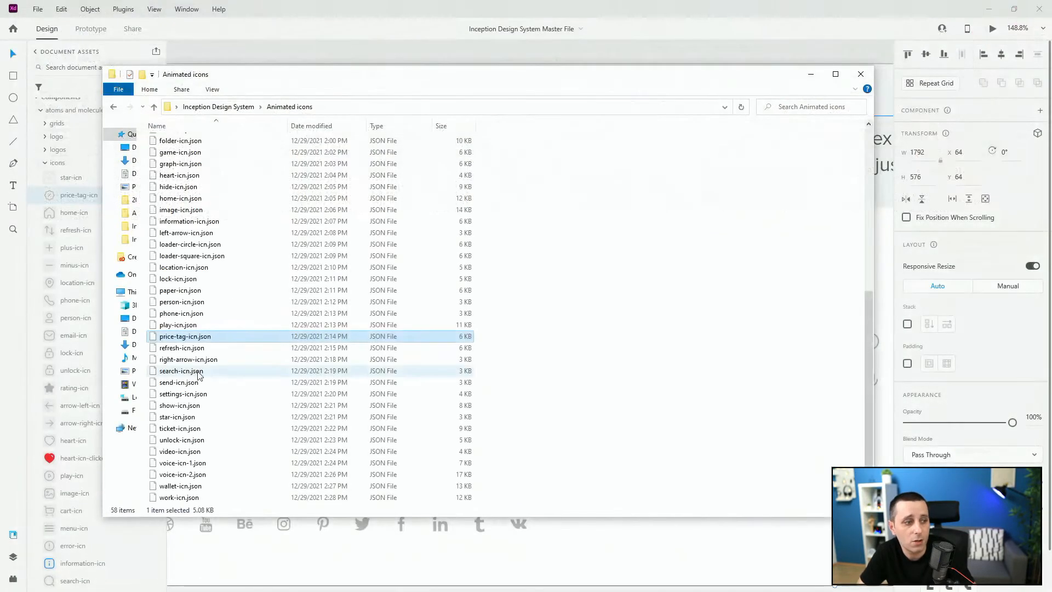
Return to Adobe XD and open the LottieFiles plugin beside the Icons artboard
left_click(60, 503)
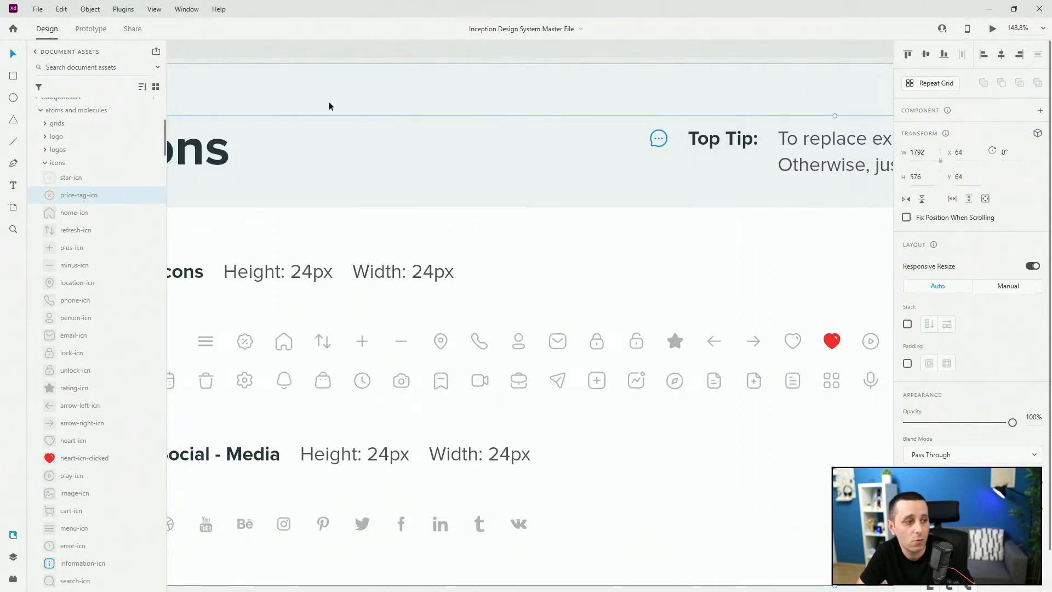
left_click(13, 580)
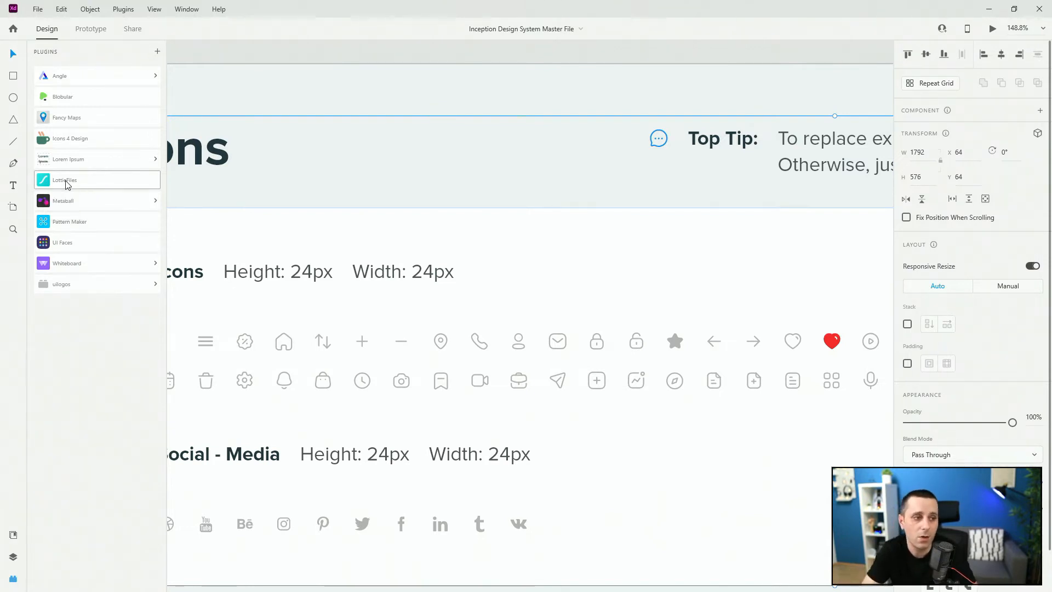
scroll(618, 298, "down", 3)
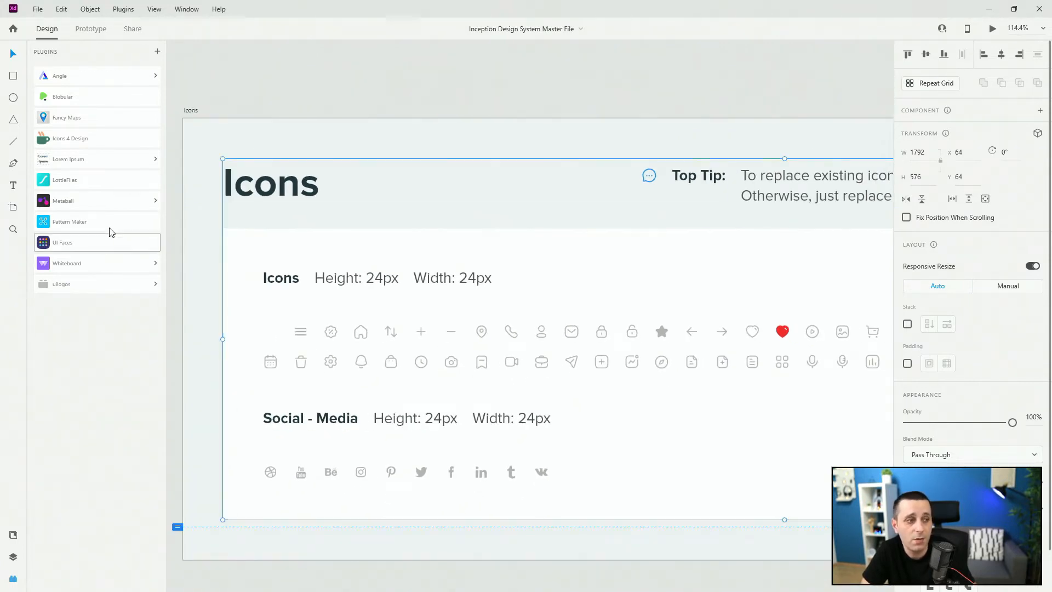
left_click(97, 186)
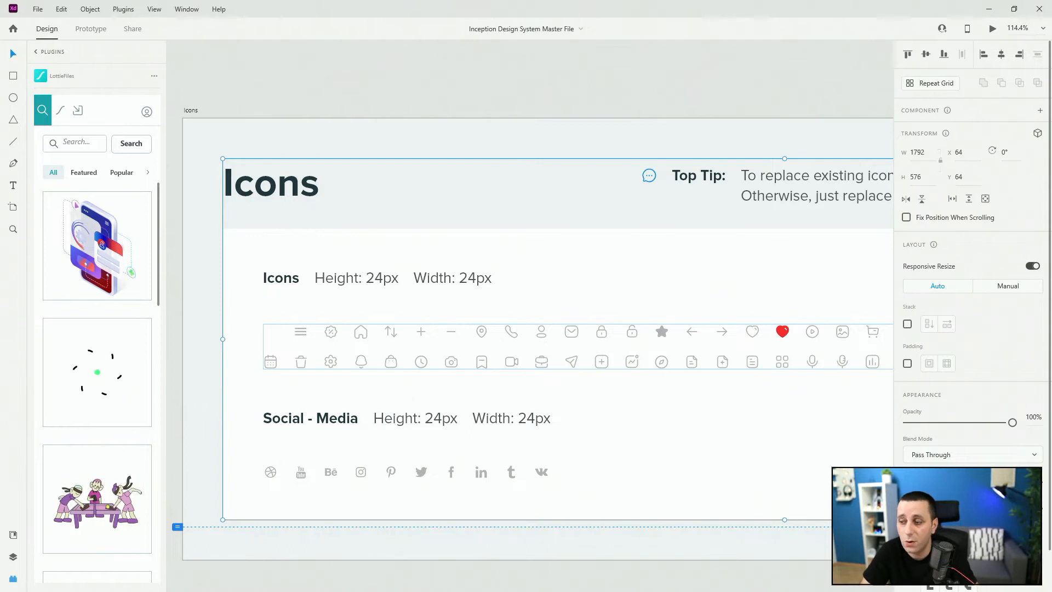
Switch to the LottieFiles website in the browser and open the account's dashboard
key("alt+Tab")
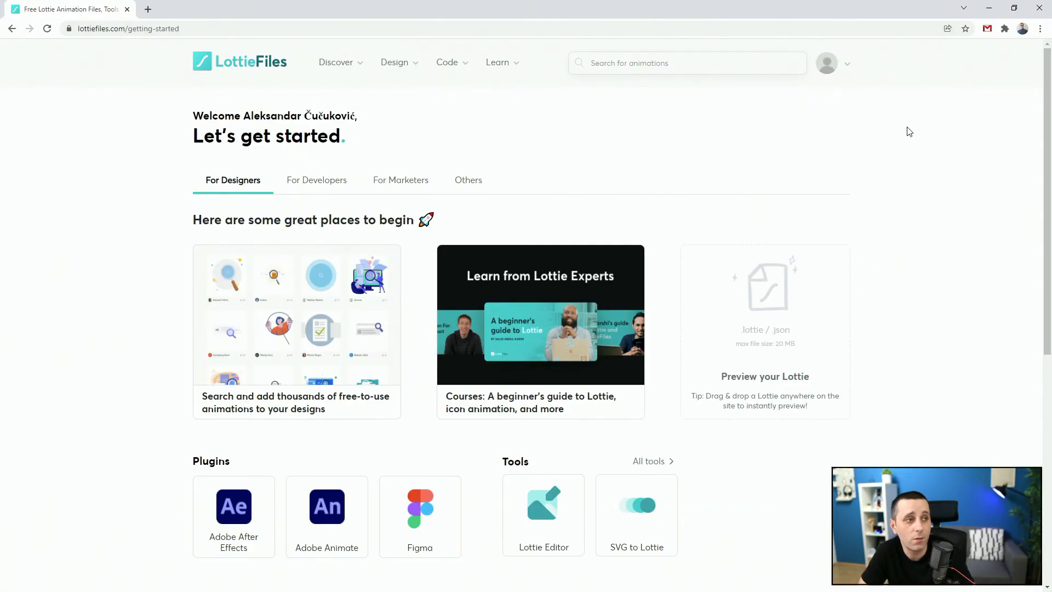
left_click(827, 71)
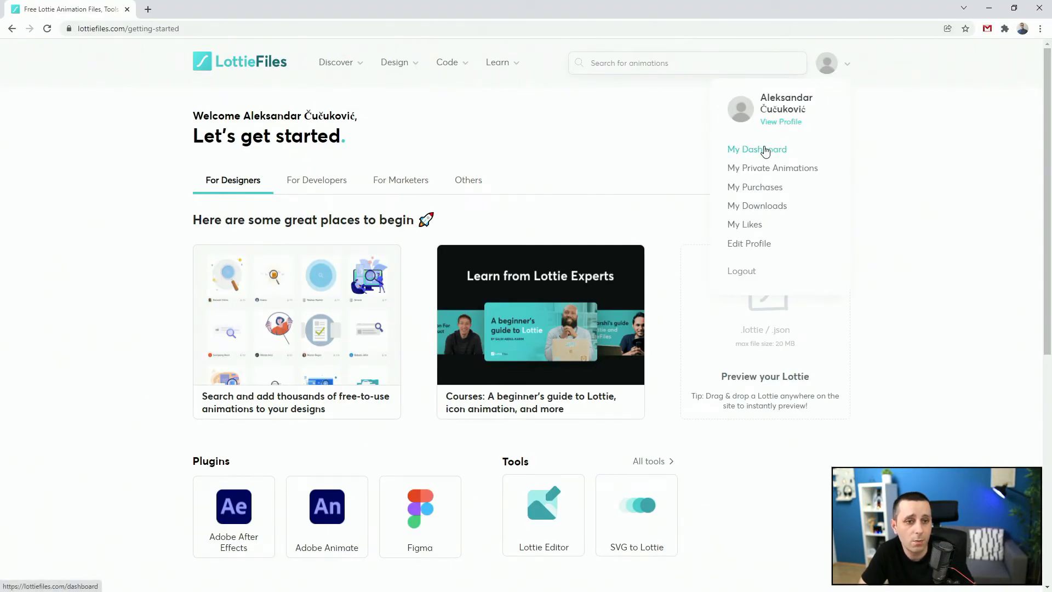
left_click(763, 149)
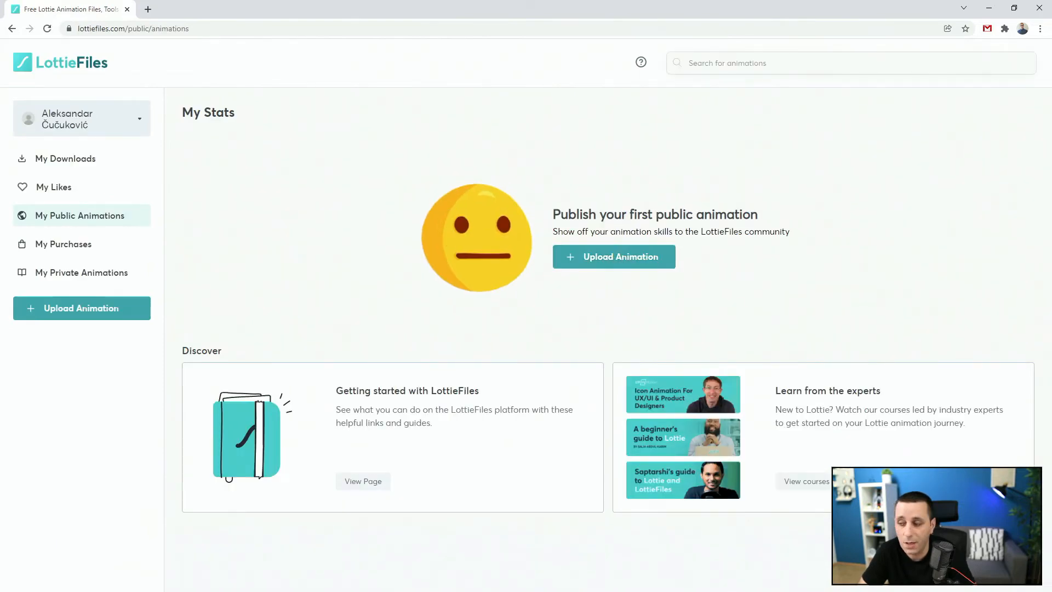
Upload price-tag-icn.json from the Animated icons folder to the LottieFiles dashboard
key("alt+Tab")
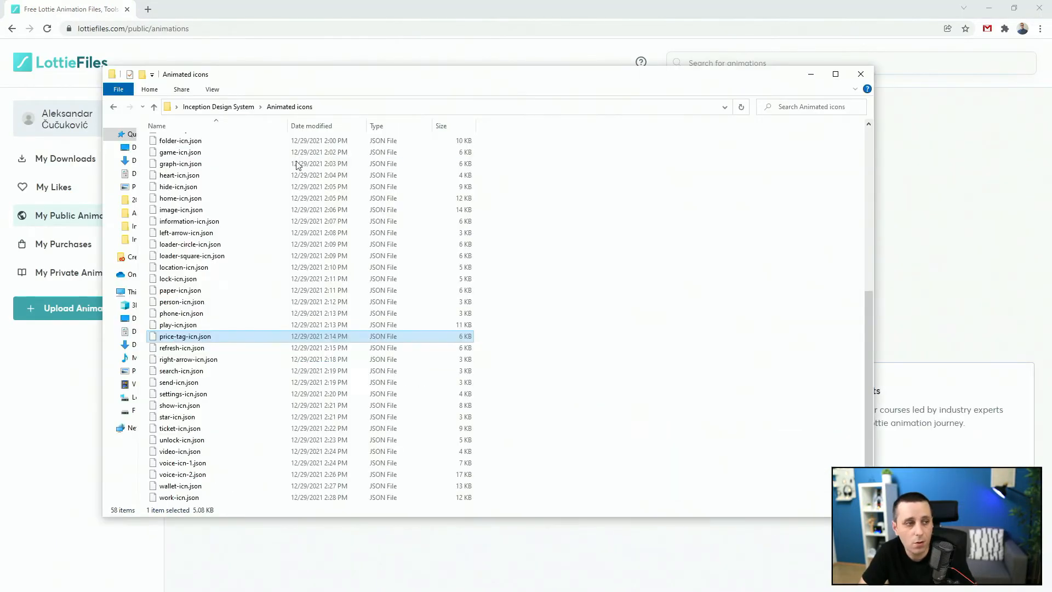
left_click_drag(282, 85, 320, 270)
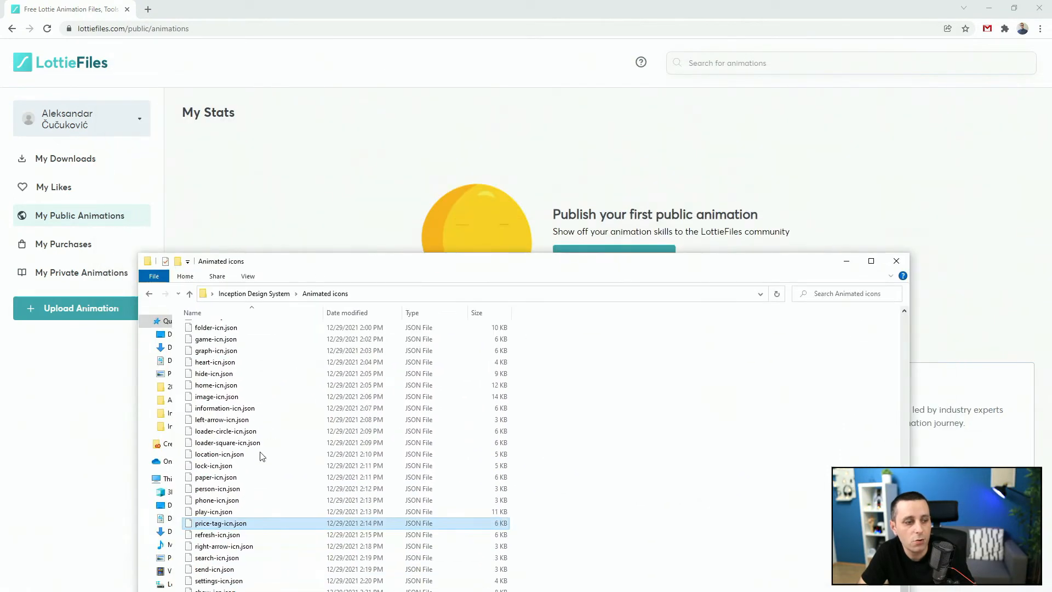
left_click_drag(228, 525, 593, 190)
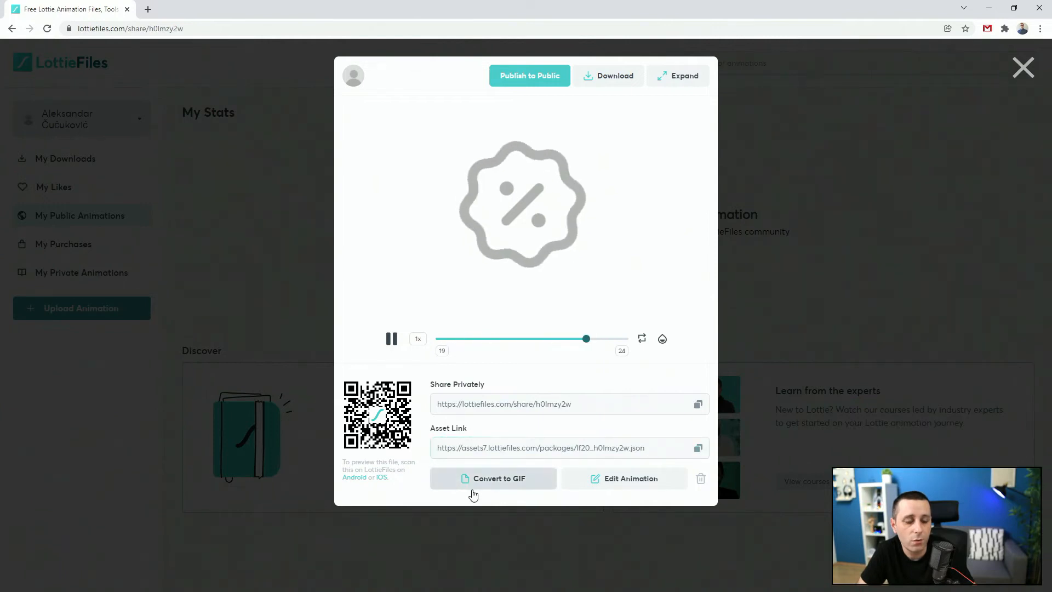
Open the uploaded price tag animation in Lottie Editor and recolor its gray strokes to red #E02929
left_click(617, 480)
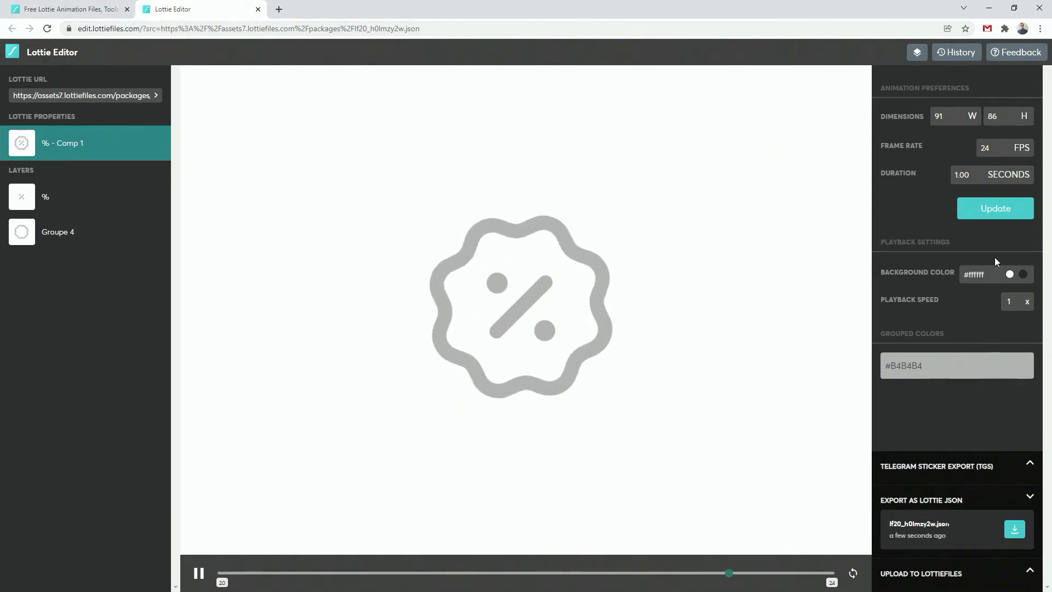
left_click(925, 366)
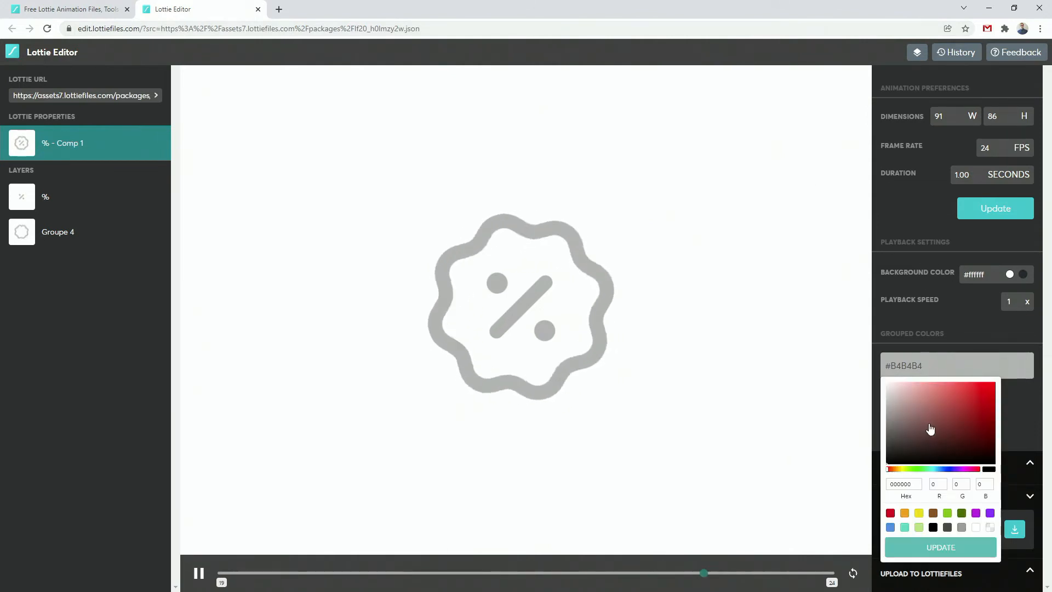
left_click(975, 393)
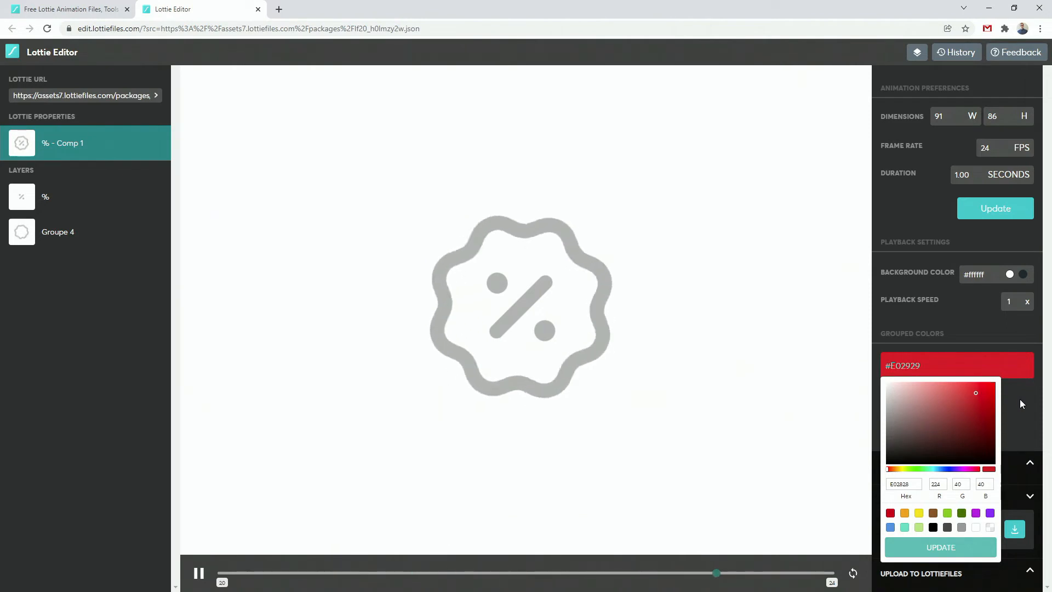
left_click(931, 556)
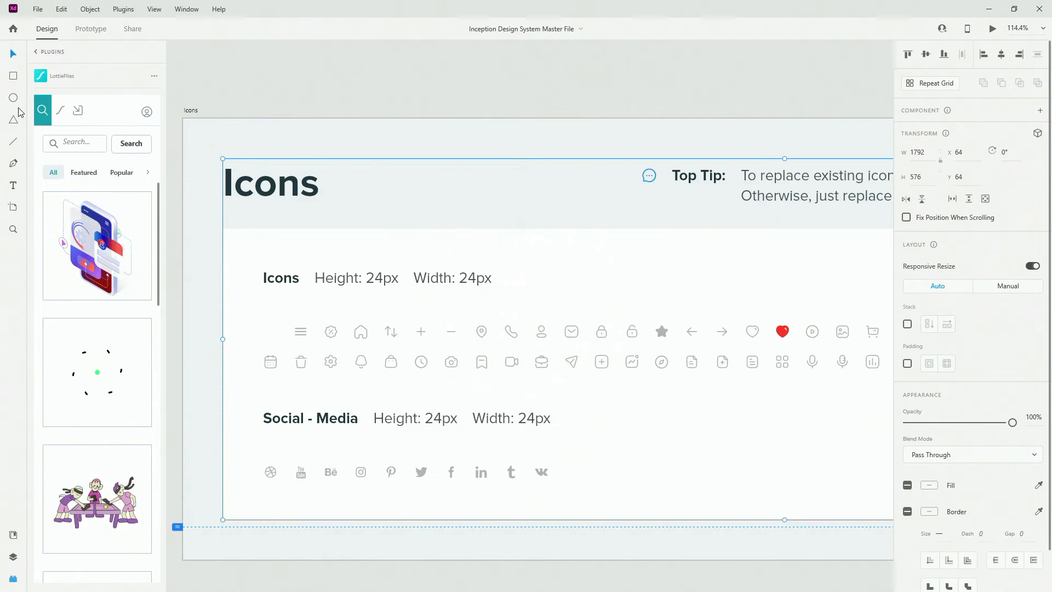
Switch to Adobe XD and copy the hex code #1b8ef9 of the Ocean color from the document assets
left_click(14, 538)
scroll(42, 365, "up", 5)
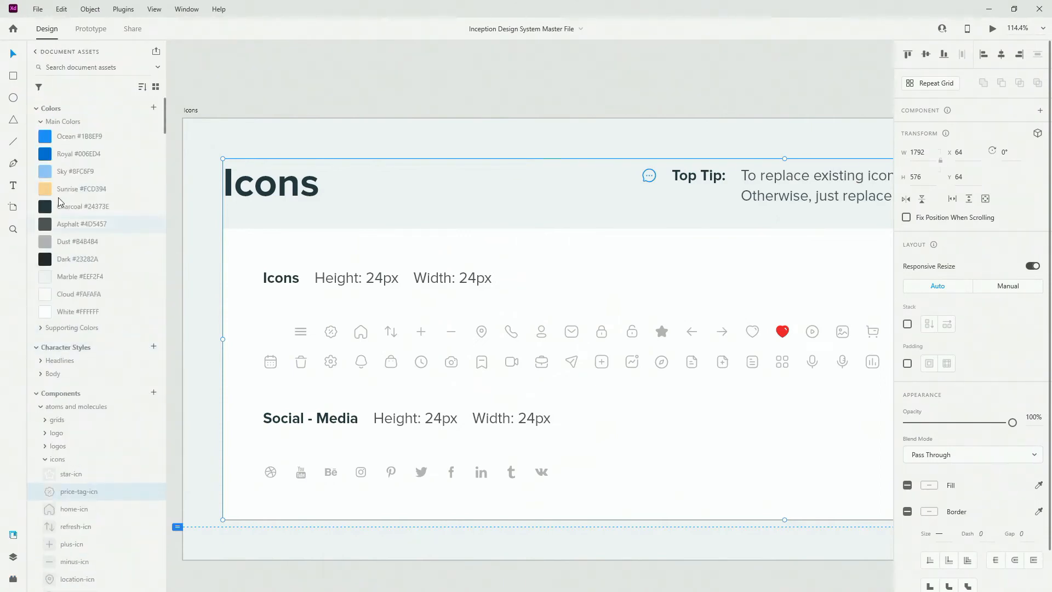
right_click(65, 140)
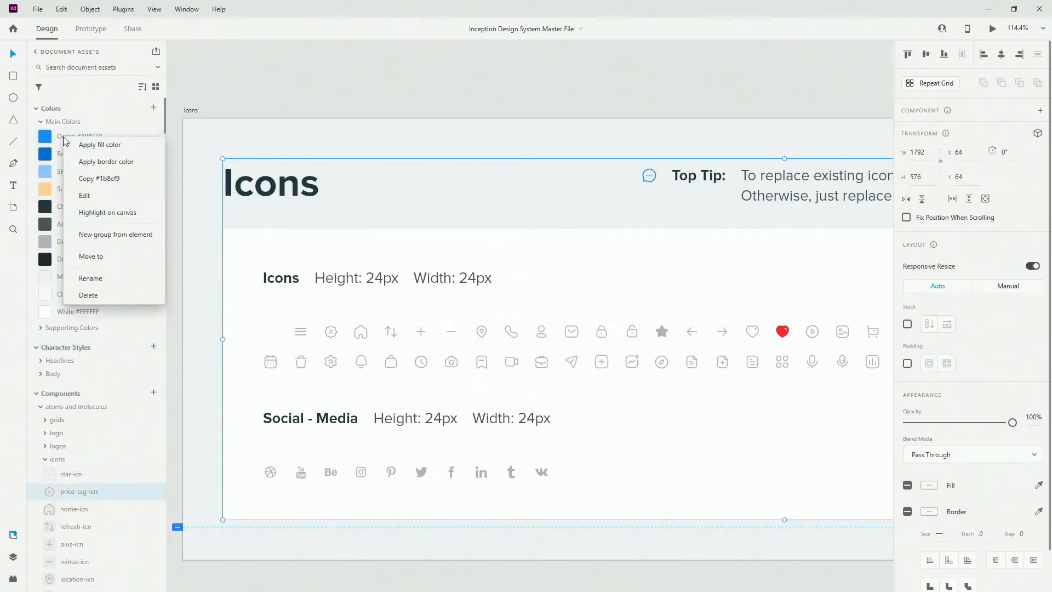
left_click(86, 178)
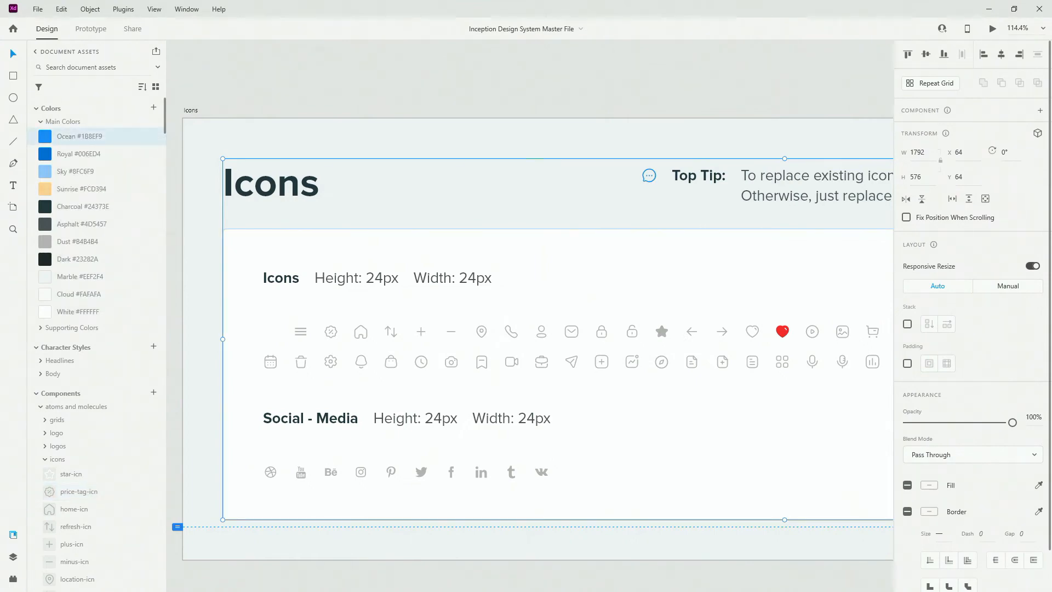
Switch back to Lottie Editor, recolor the price tag animation with the copied Ocean hex #1B8EF9, and download it as Lottie JSON
key("alt+Tab")
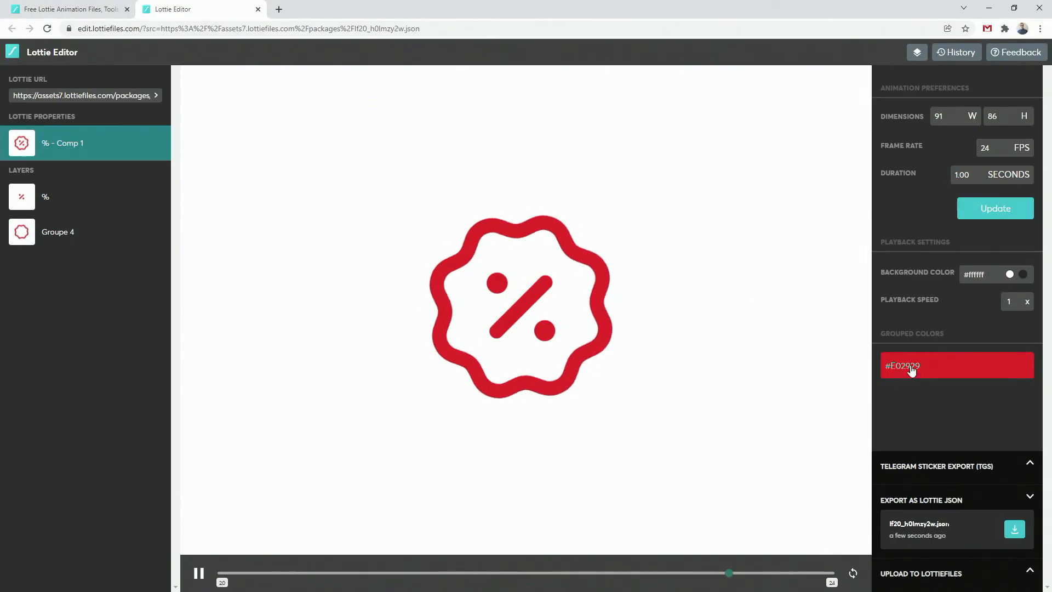
left_click(902, 366)
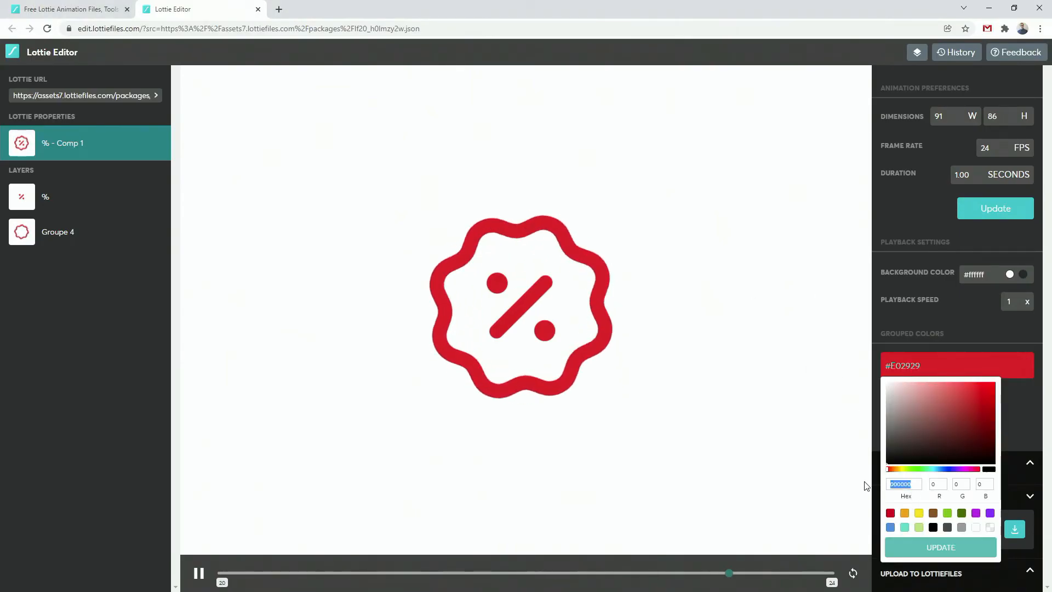
type("1B8EF9")
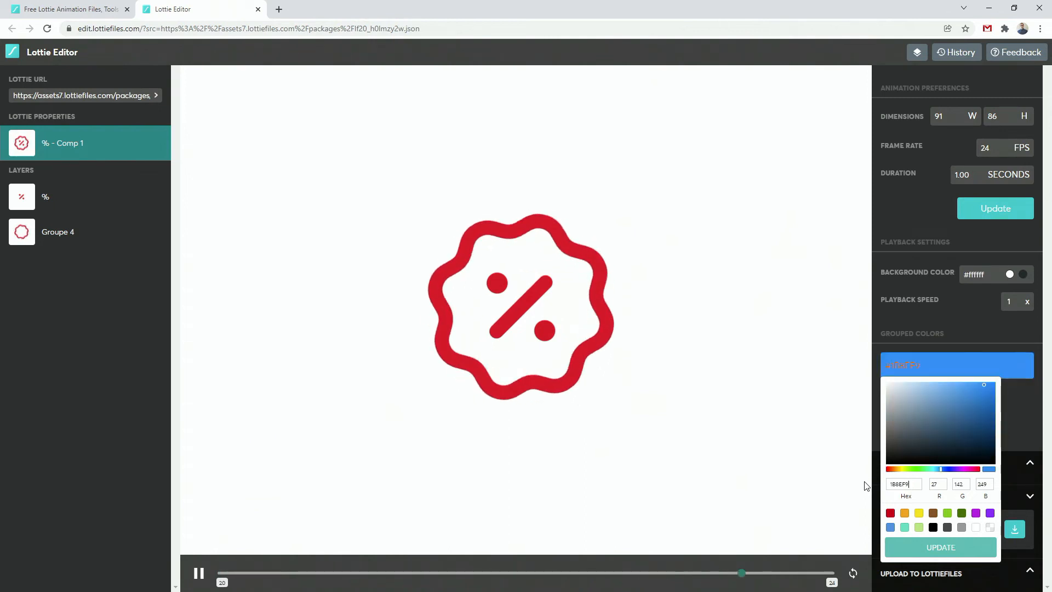
left_click(955, 550)
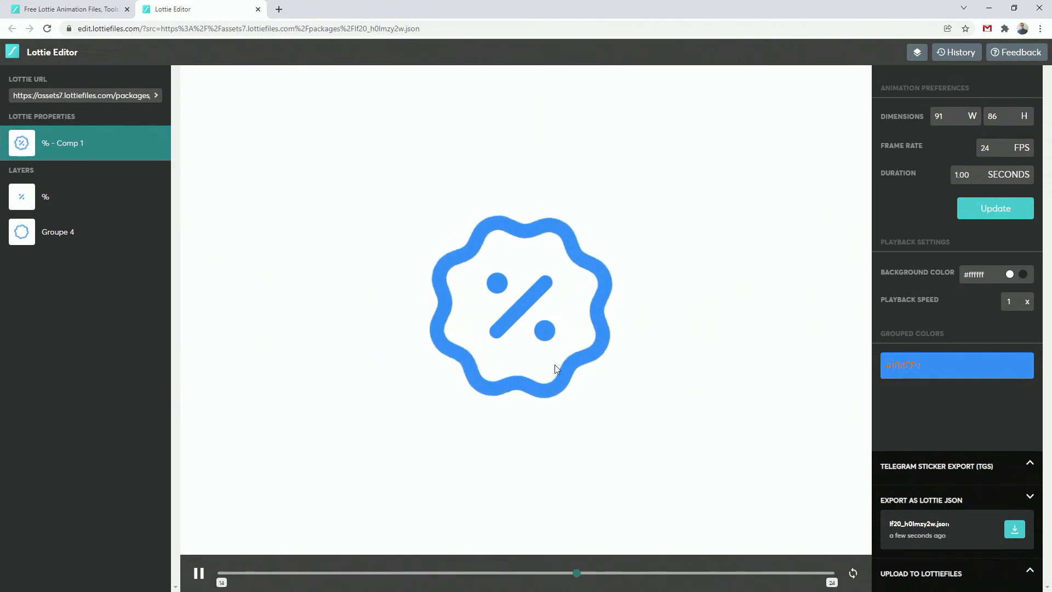
left_click(1015, 531)
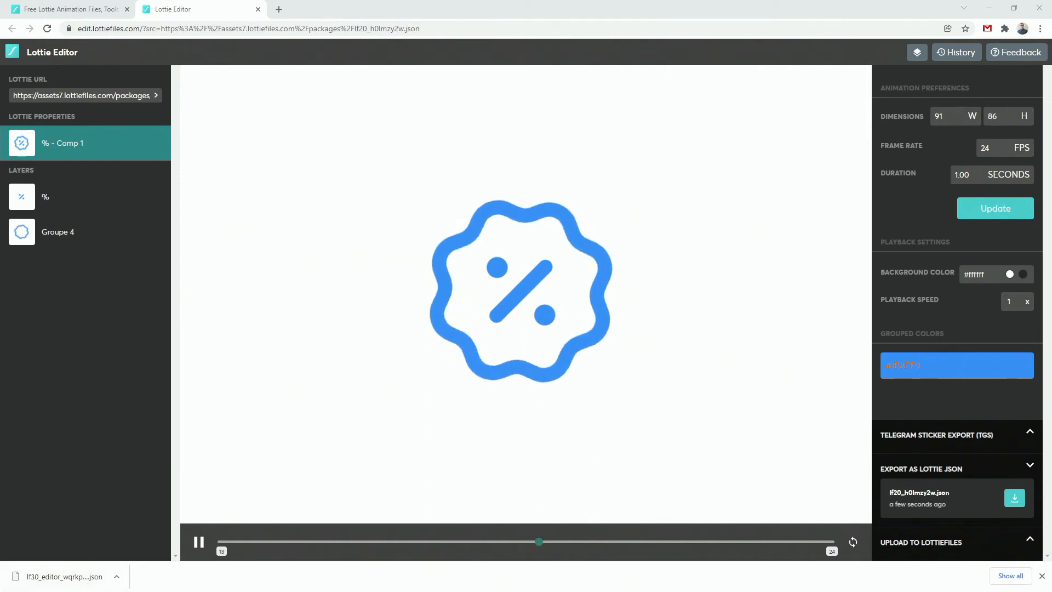
key("alt+Tab")
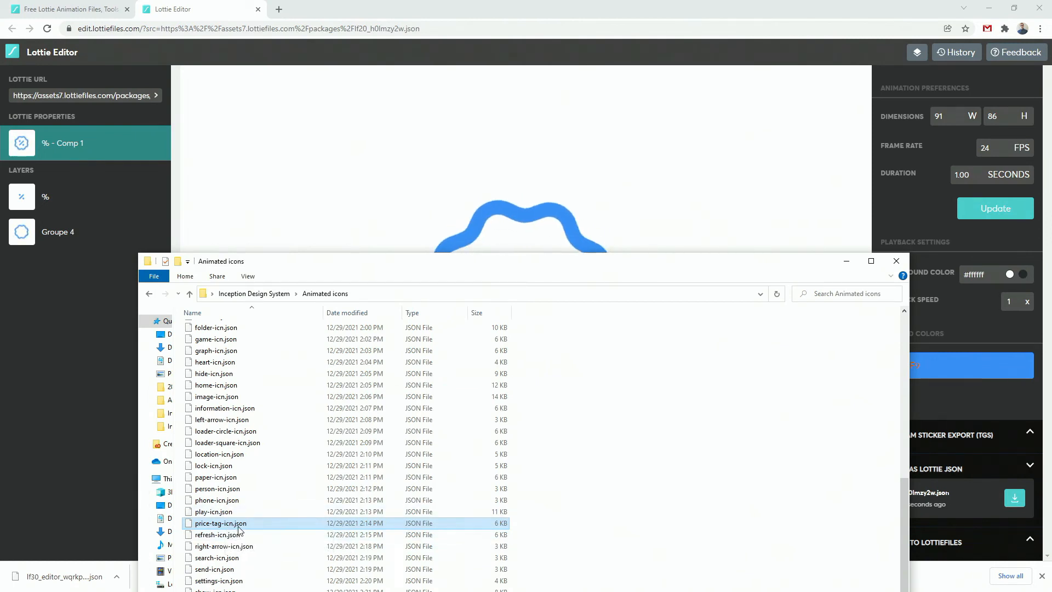
left_click_drag(390, 262, 401, 200)
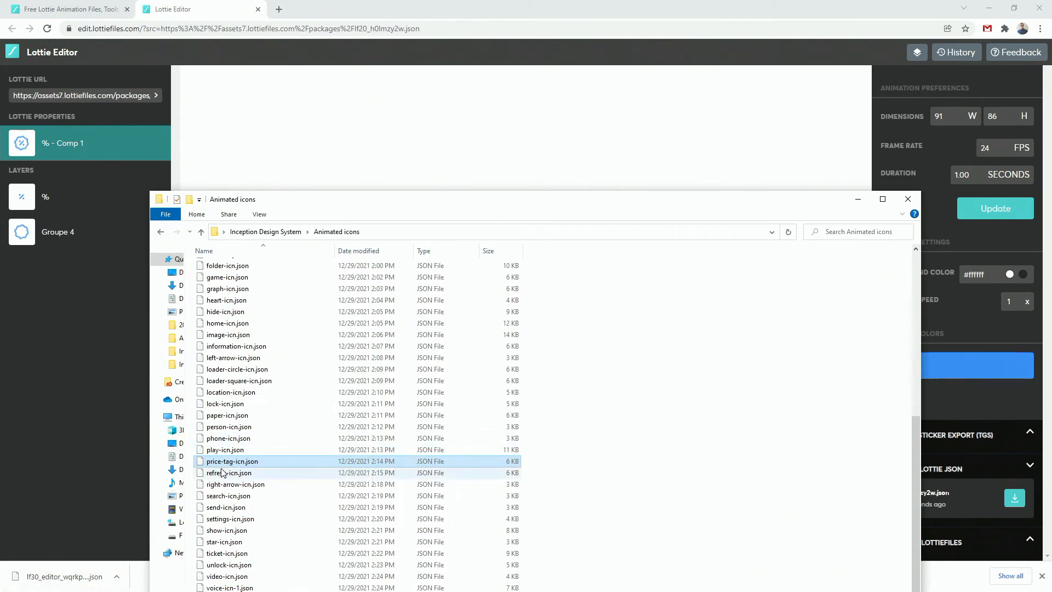
left_click(615, 4)
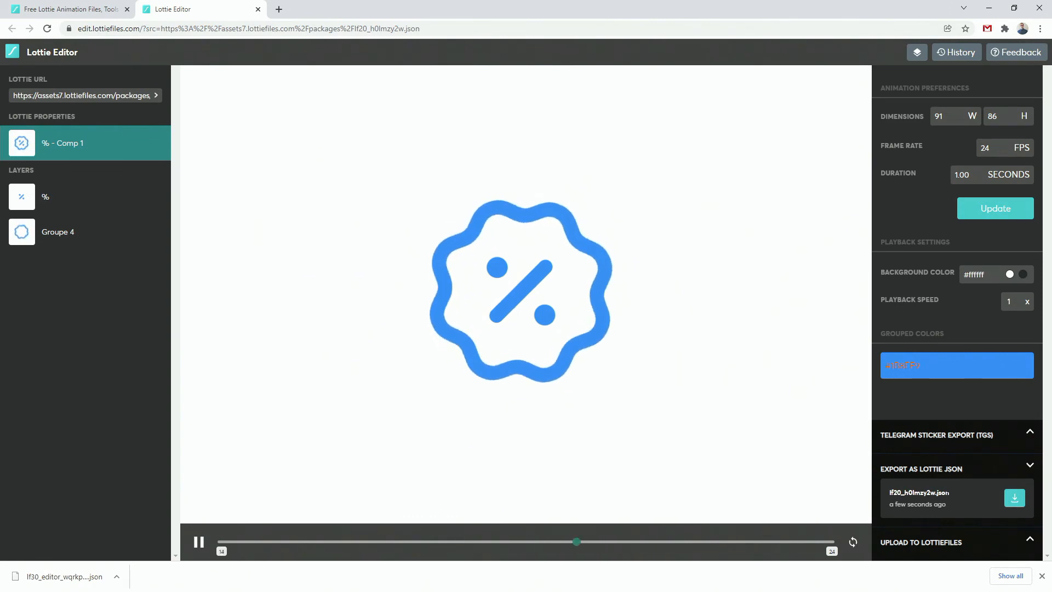
Switch to Adobe XD and open the LottieFiles plugin in the Inception Design System Master File
key("alt+Tab")
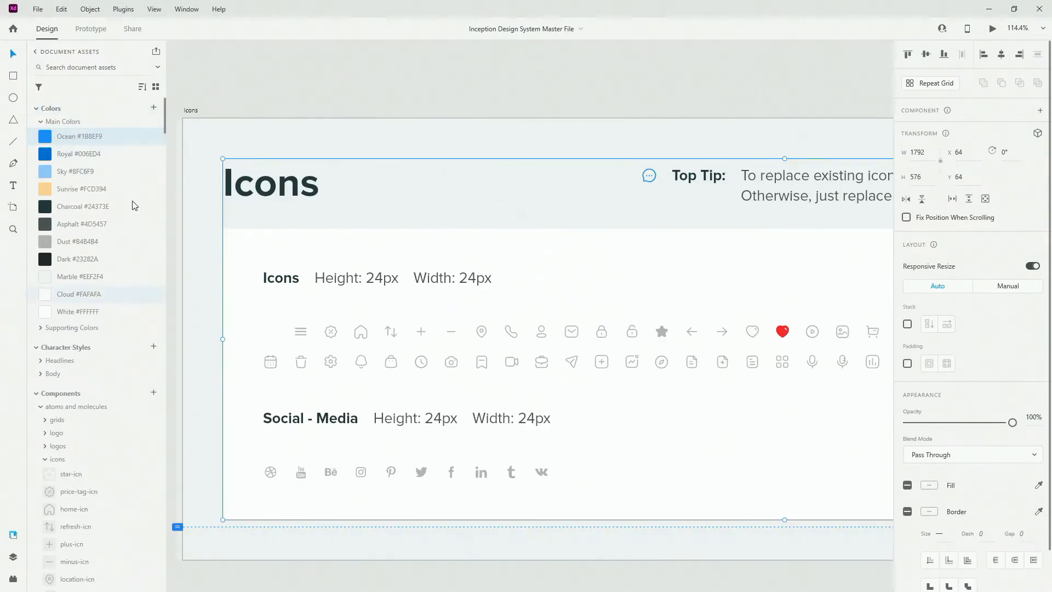
key("alt+Tab")
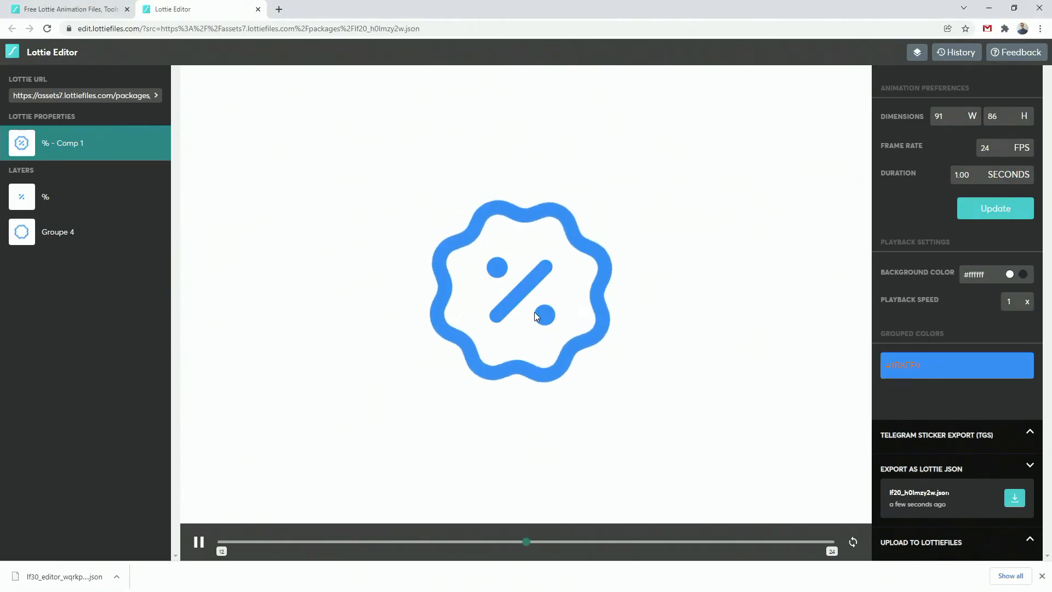
left_click(989, 6)
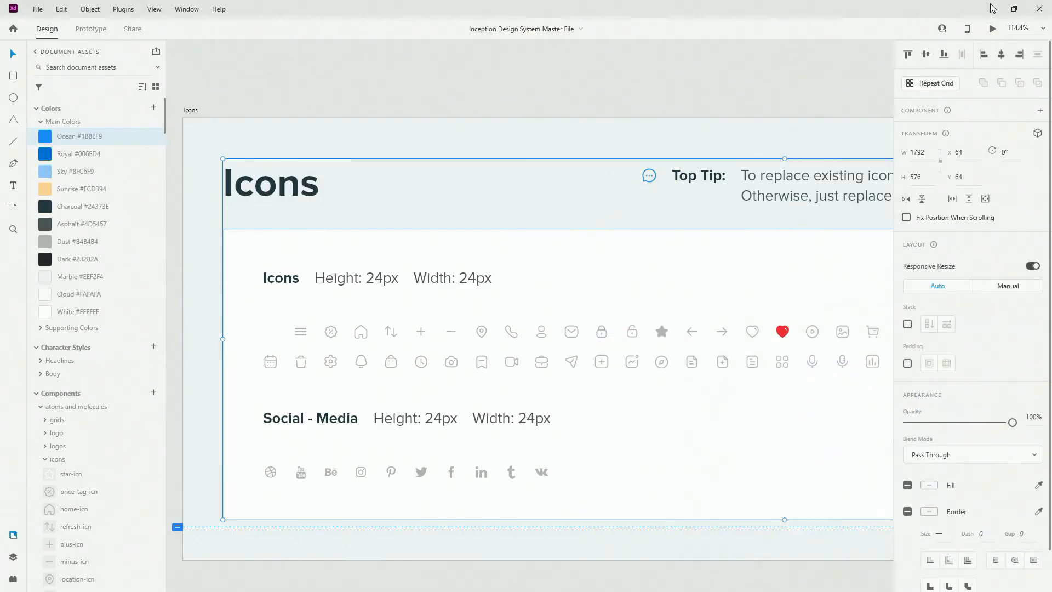
scroll(256, 357, "down", 3)
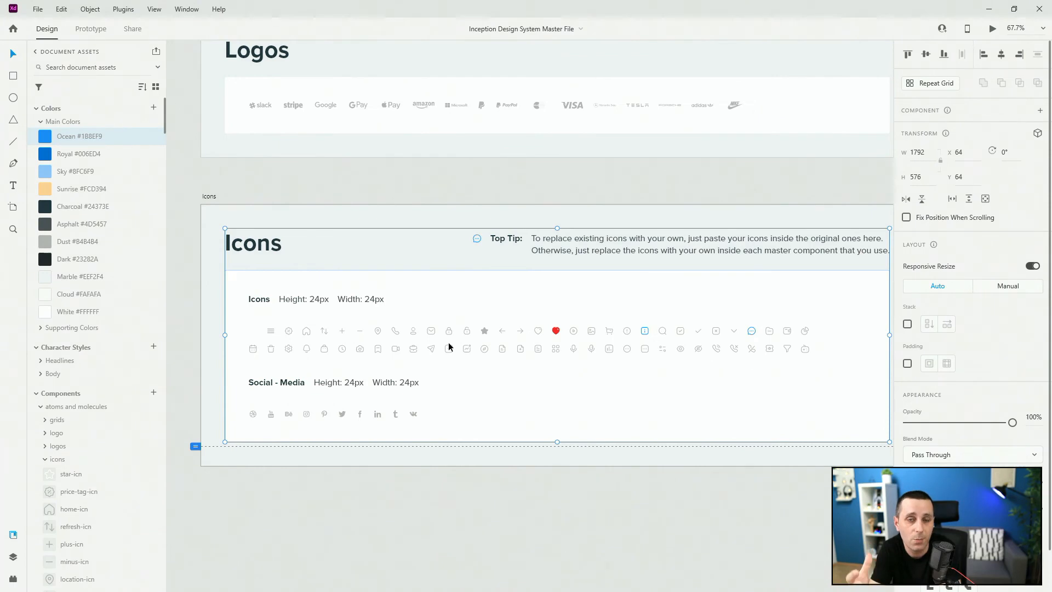
left_click(13, 580)
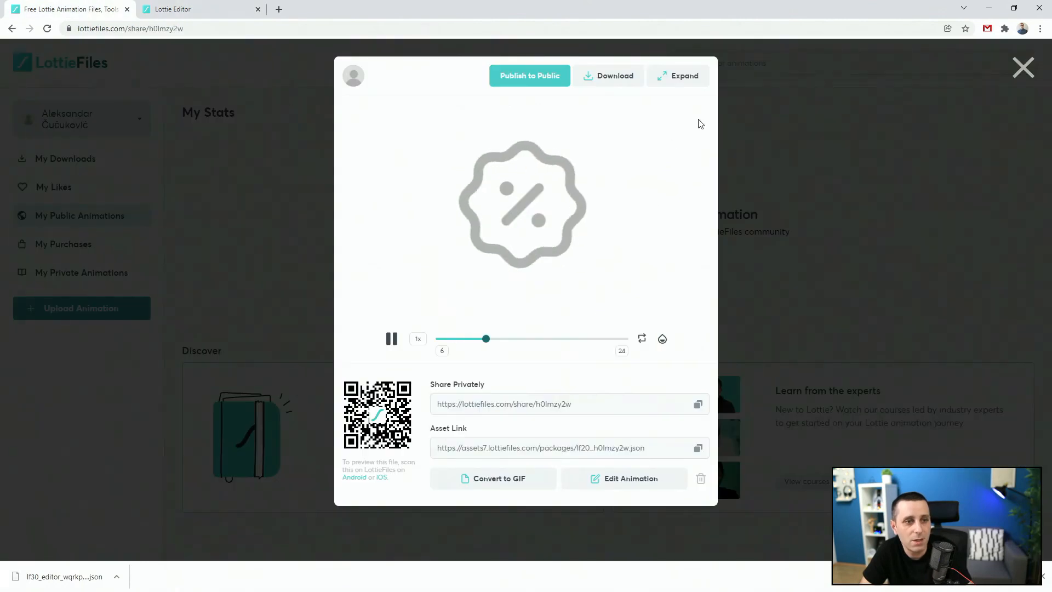
left_click(824, 170)
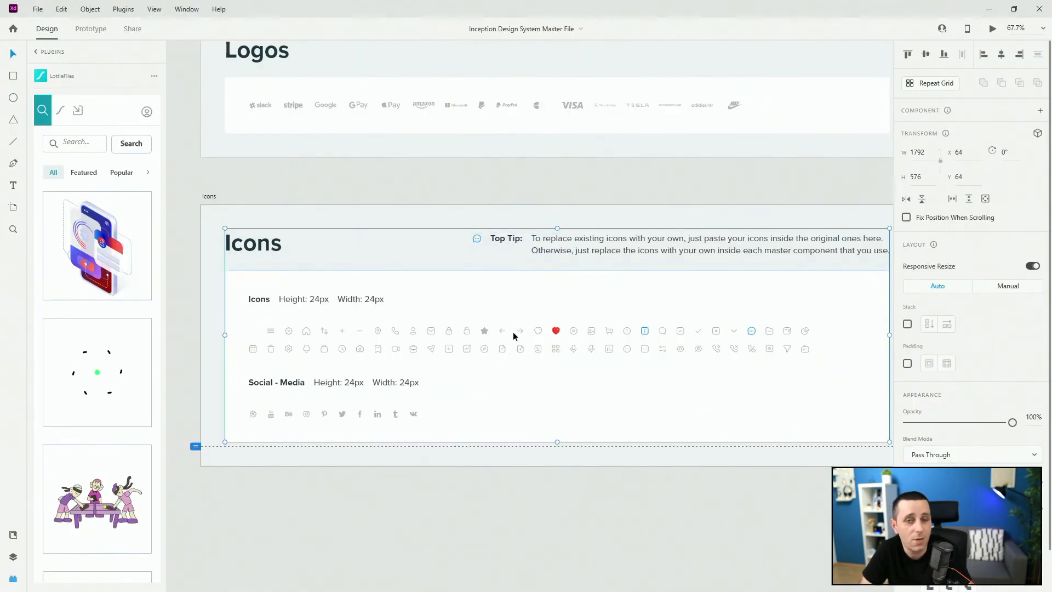
scroll(374, 353, "down", 3)
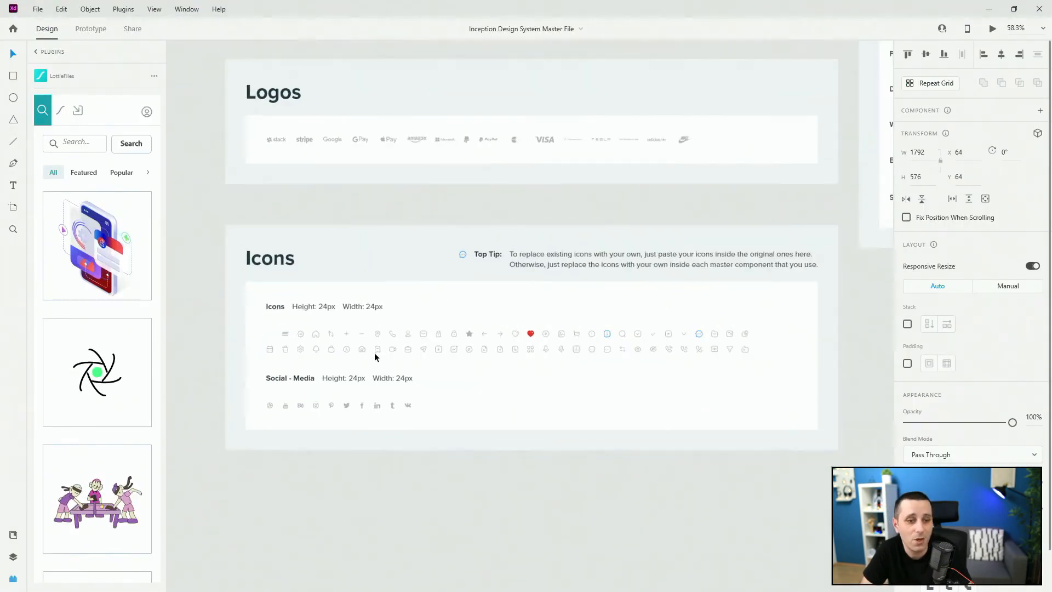